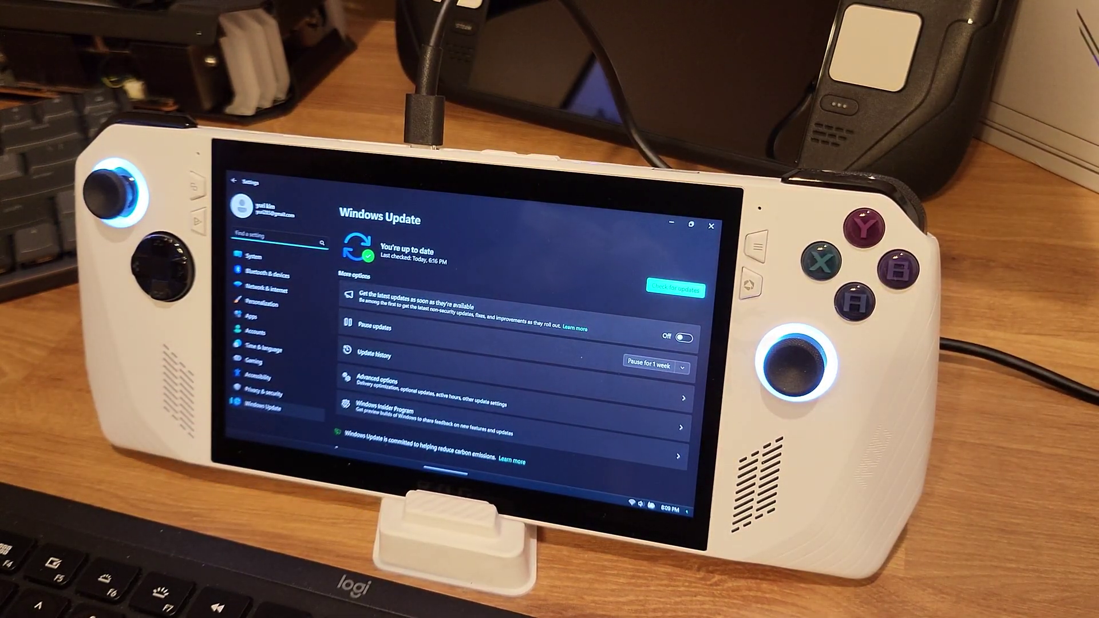
Check for Windows updates, then close the Settings window.
{"action": "left_click", "coordinate": [675, 289]}
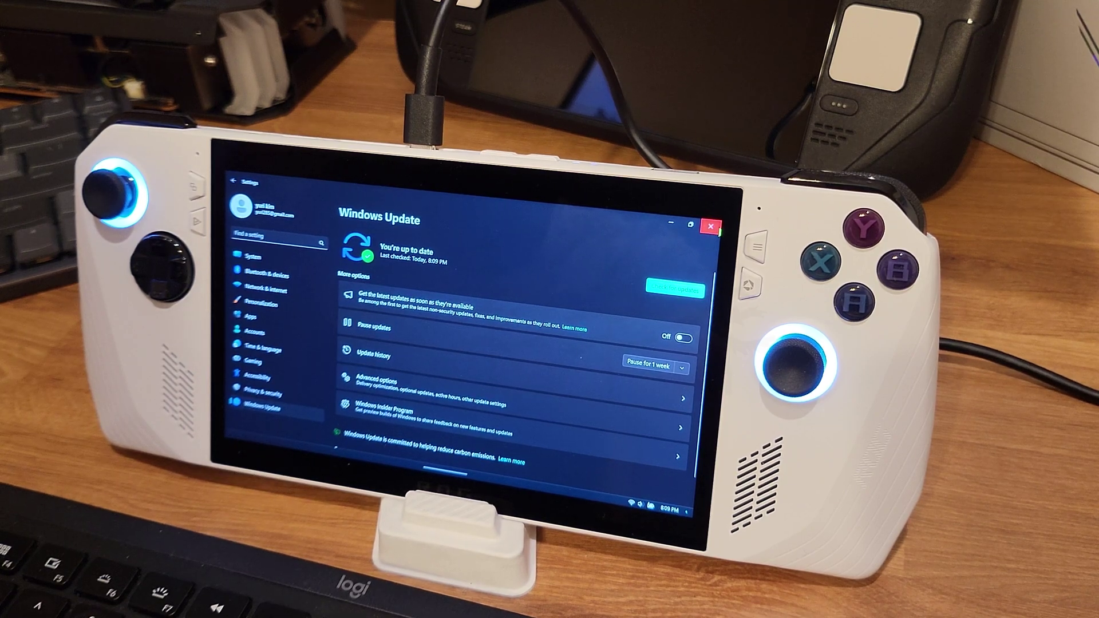
{"action": "left_click", "coordinate": [711, 227]}
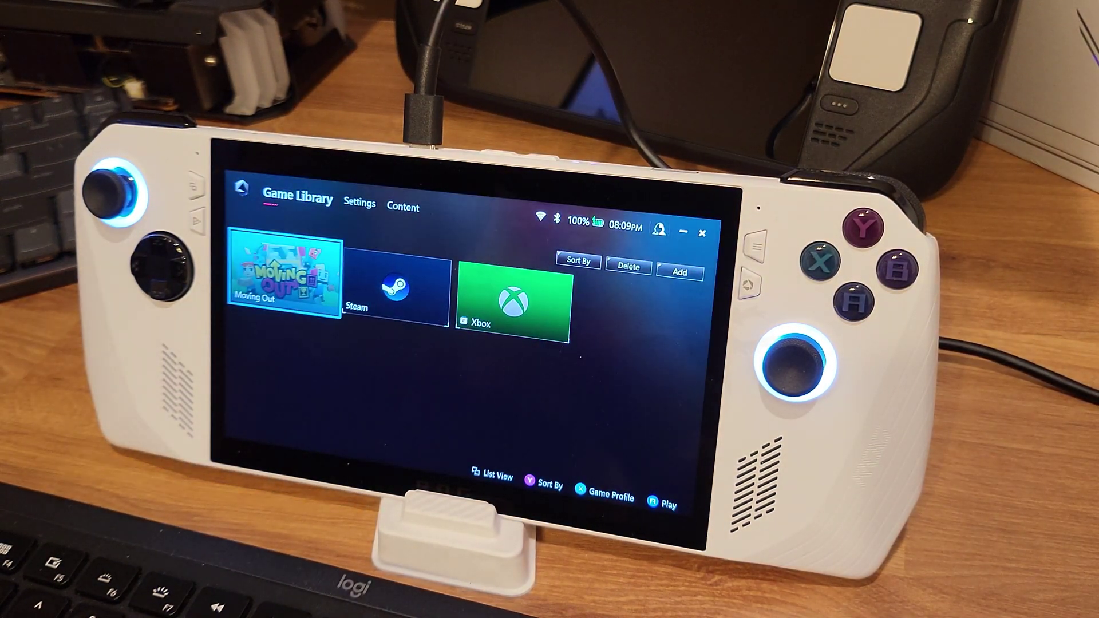
Go to Settings > Operating Mode > GPU Settings, where GPU memory shows 4G.
{"action": "left_click", "coordinate": [360, 203]}
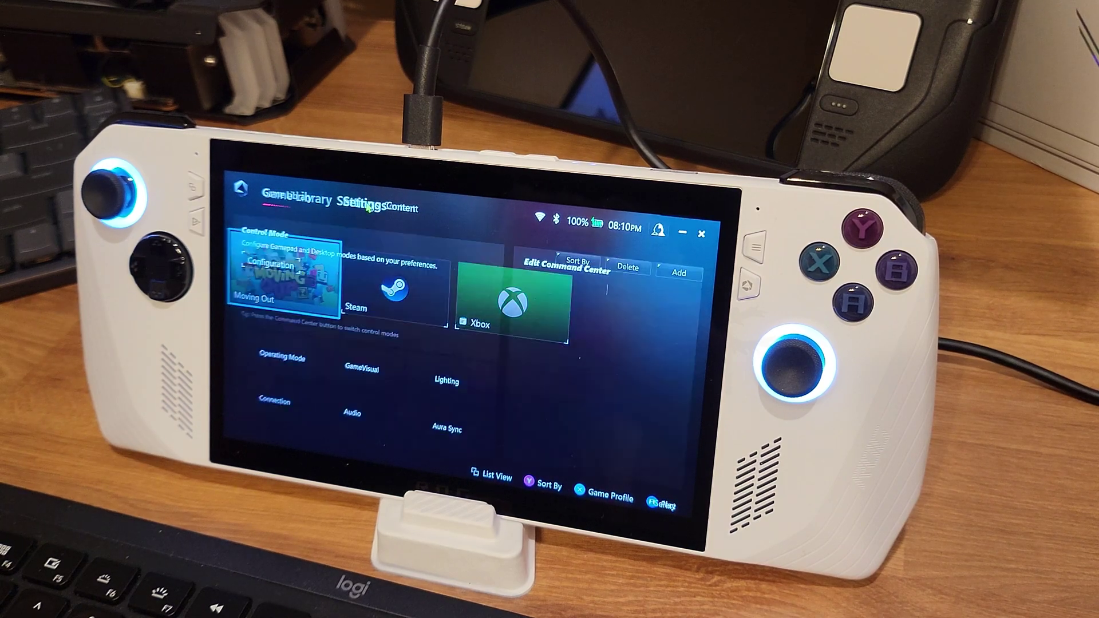
{"action": "left_click", "coordinate": [282, 359]}
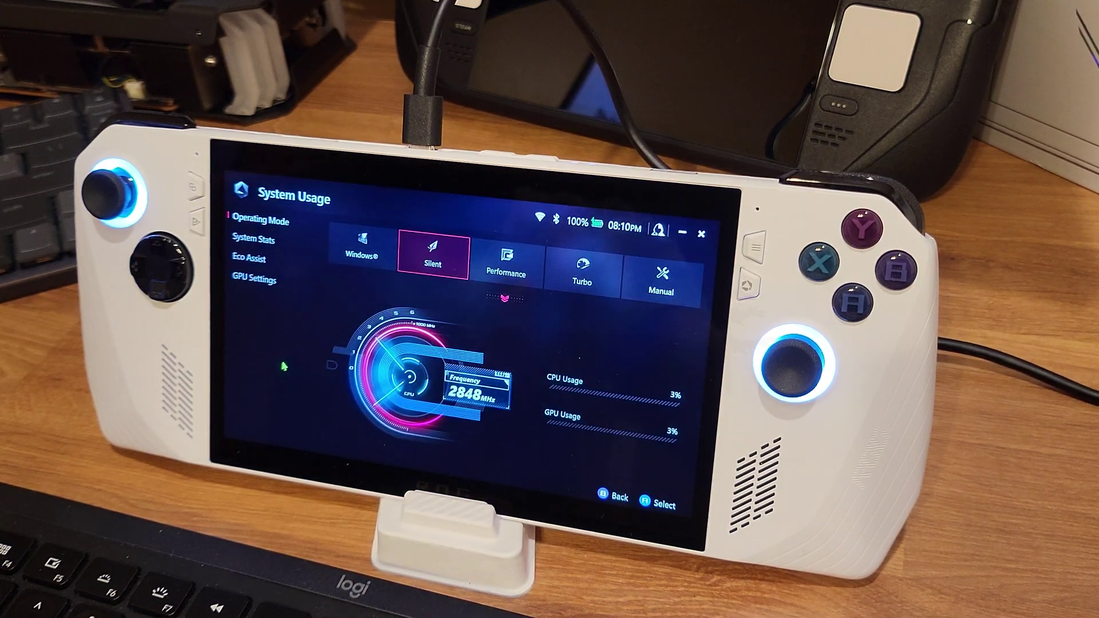
{"action": "left_click", "coordinate": [255, 279]}
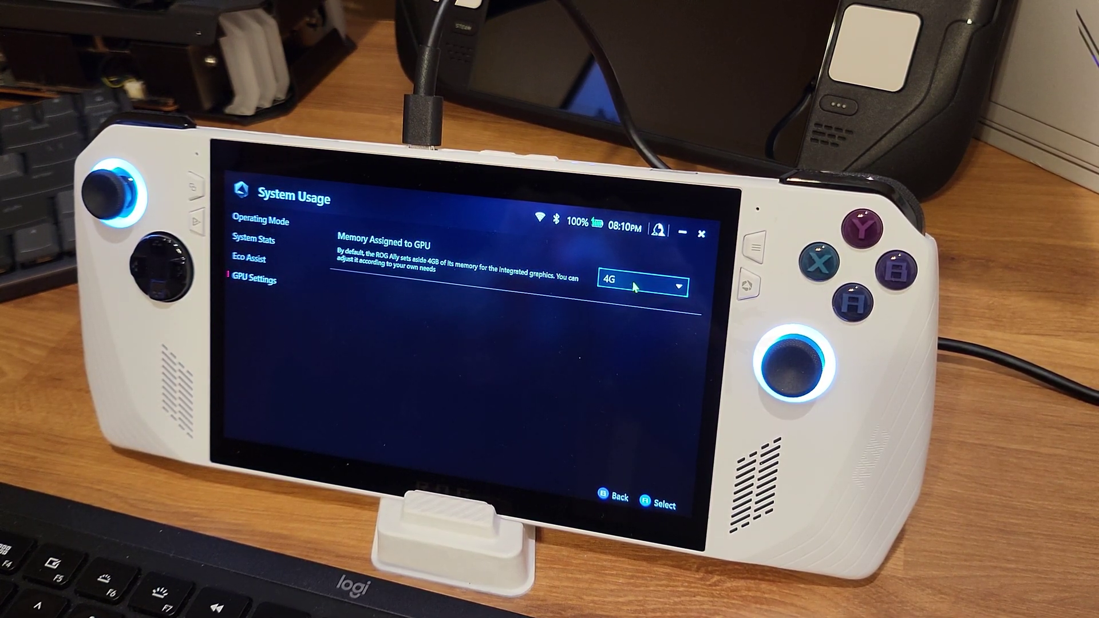
Set Memory Assigned to GPU to 8G and restart the handheld now.
{"action": "left_click", "coordinate": [635, 287]}
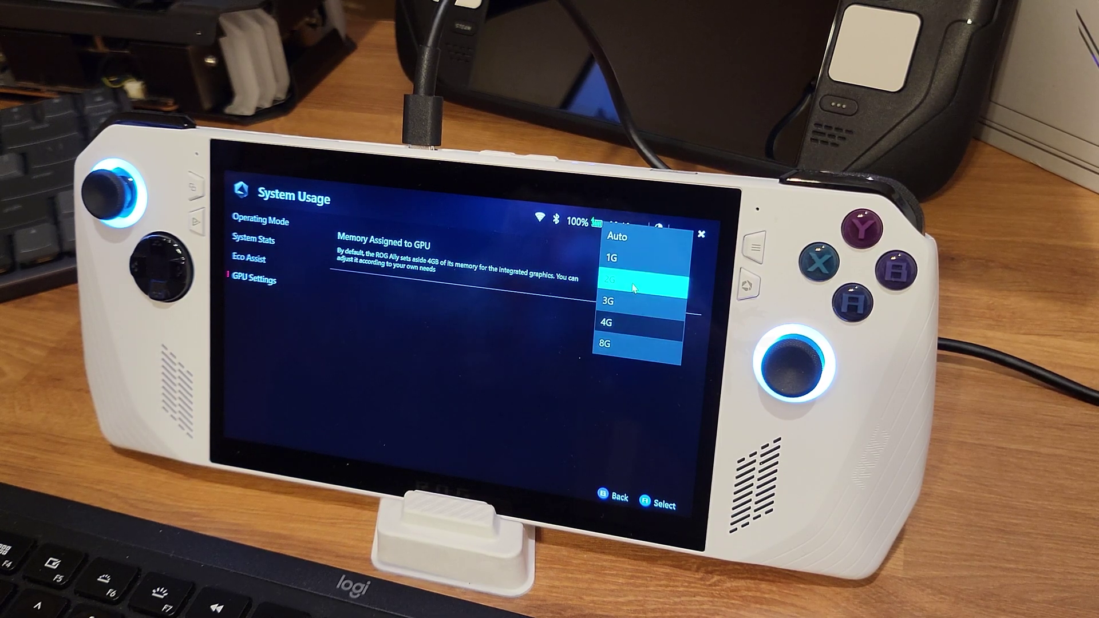
{"action": "left_click", "coordinate": [635, 343]}
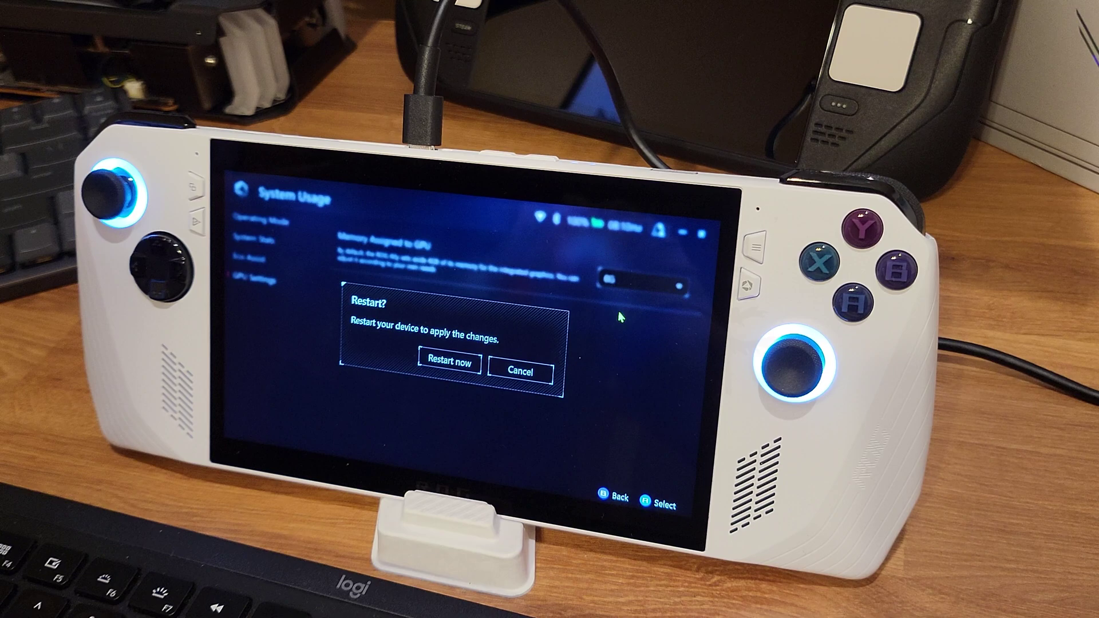
{"action": "left_click", "coordinate": [449, 359]}
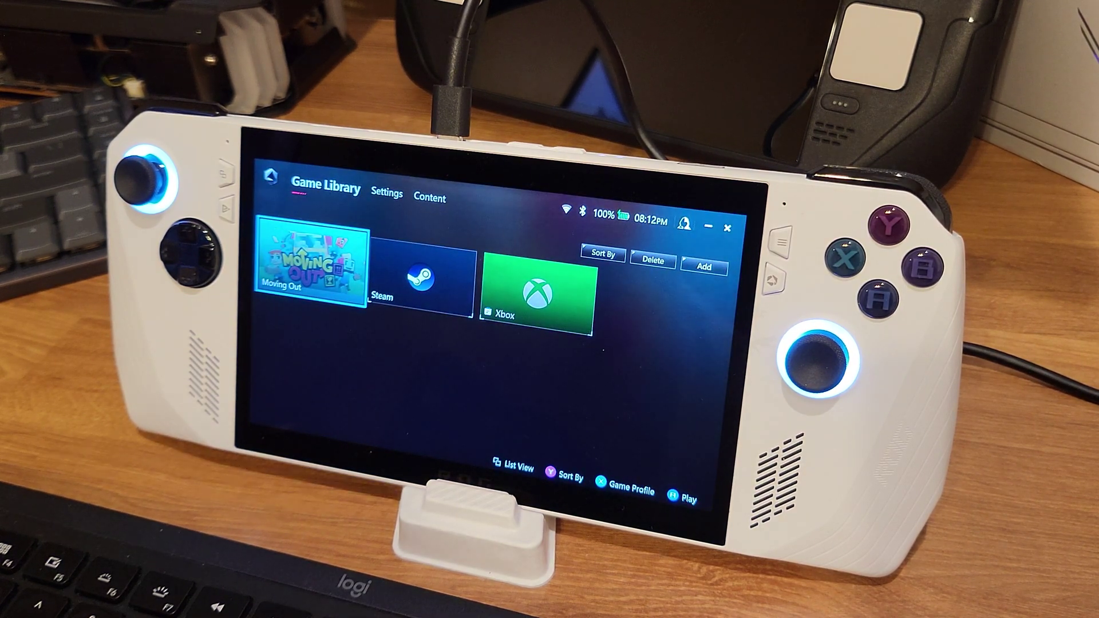
Reopen GPU Settings to verify 8G GPU memory, and dismiss the low-battery notification.
{"action": "left_click", "coordinate": [387, 196]}
{"action": "left_click", "coordinate": [302, 259]}
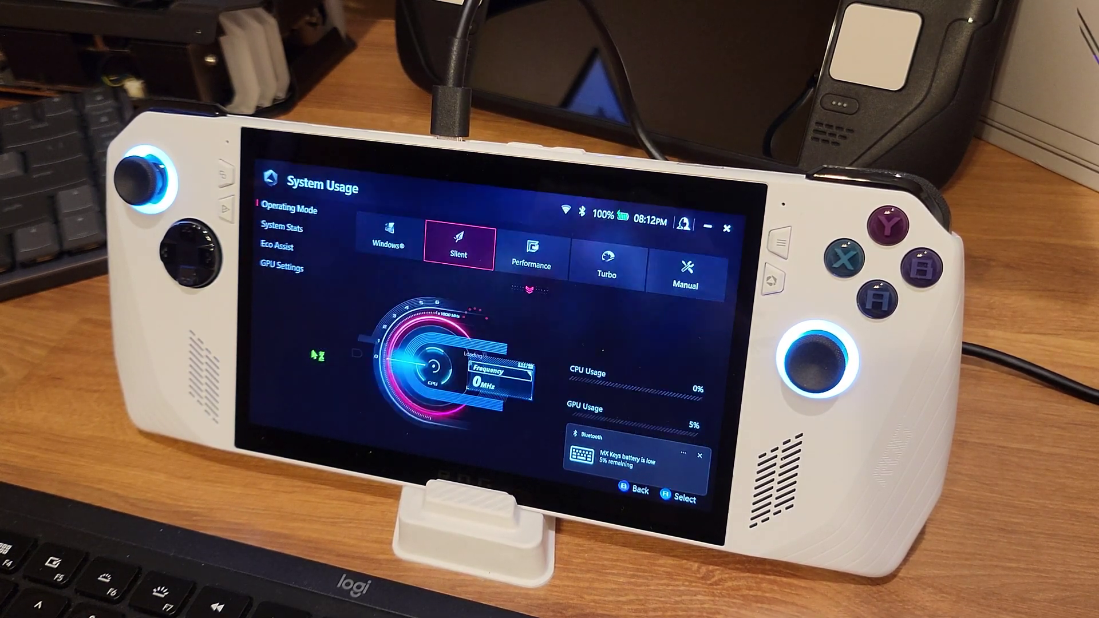
{"action": "left_click", "coordinate": [283, 266]}
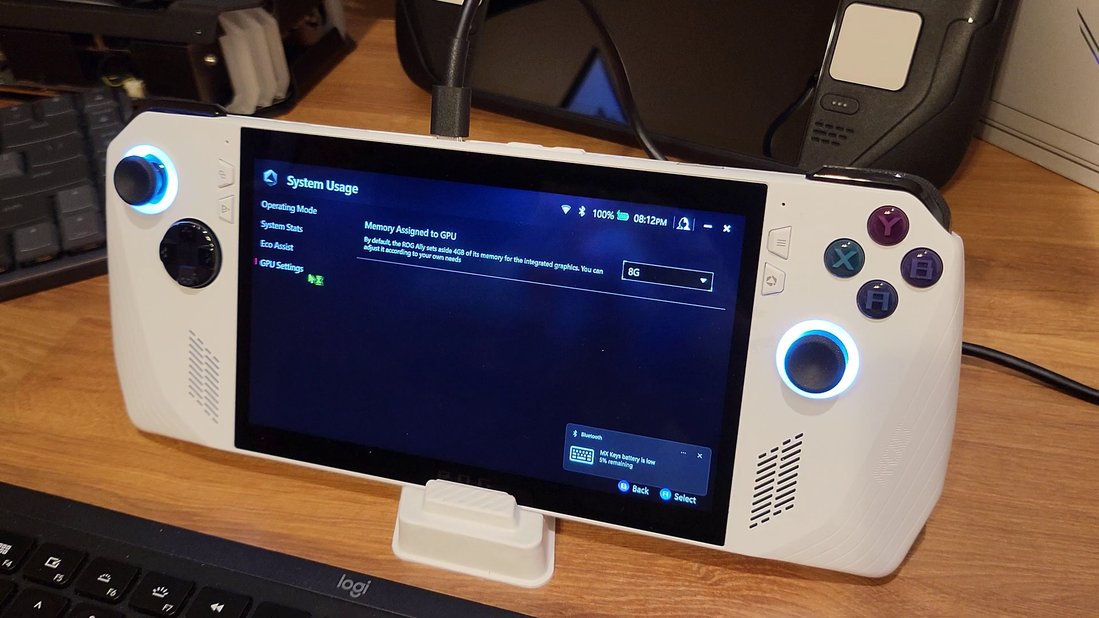
{"action": "left_click", "coordinate": [699, 456]}
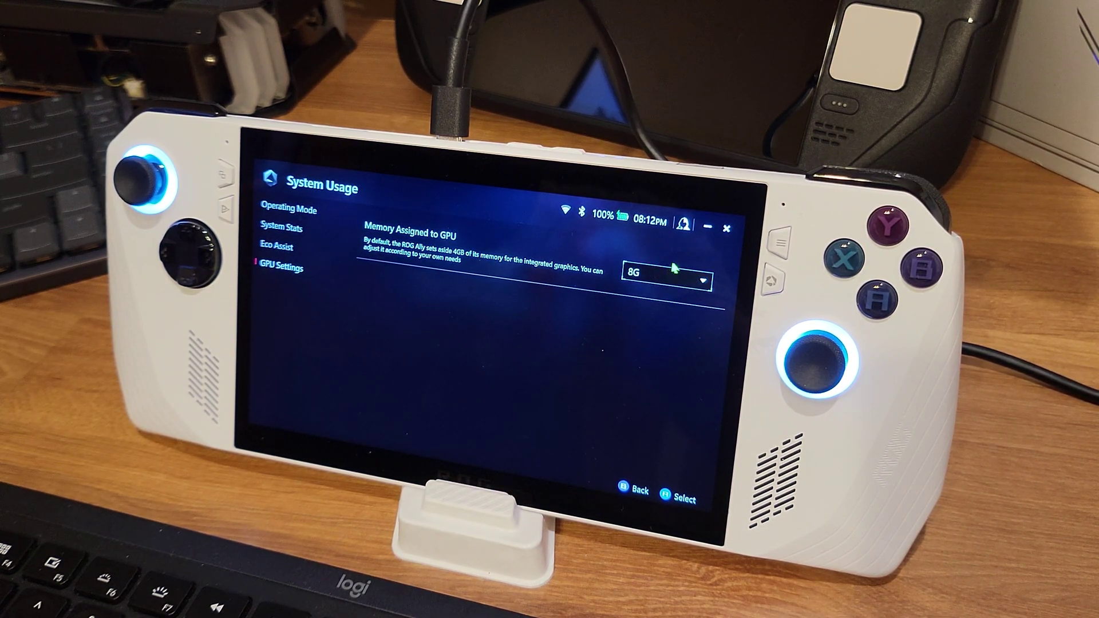